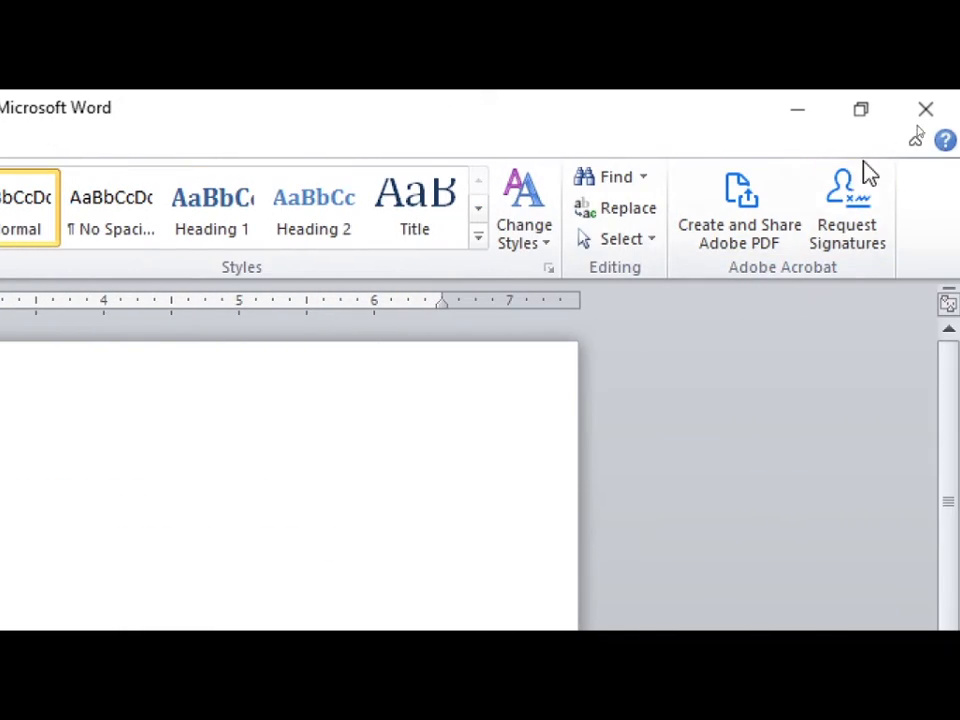
Collapse the ribbon to hide its commands and expand it again
click(916, 144)
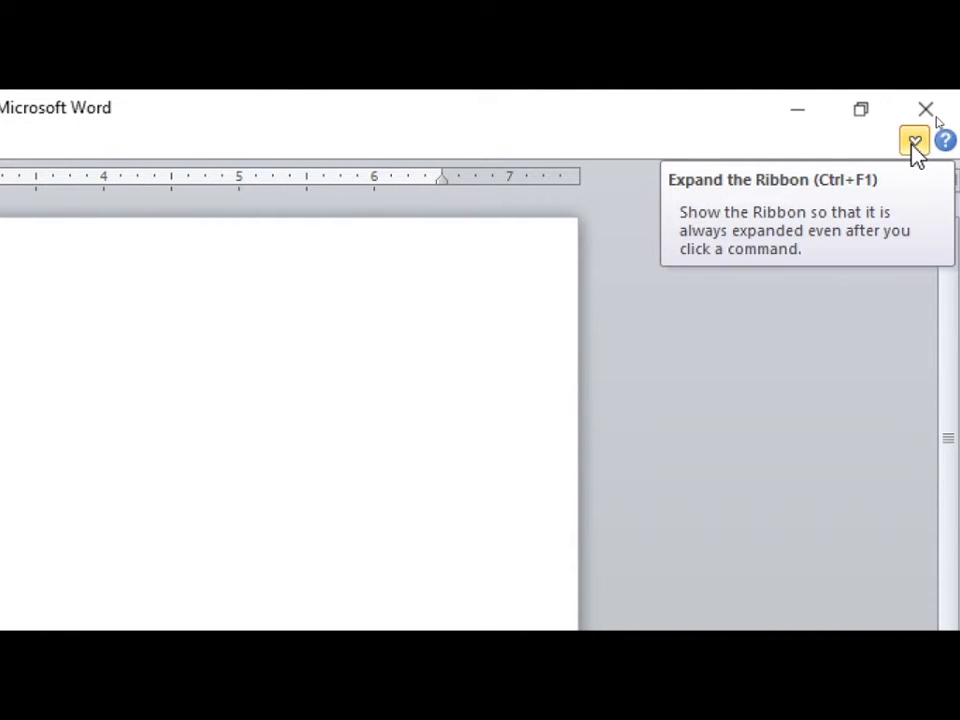
click(913, 142)
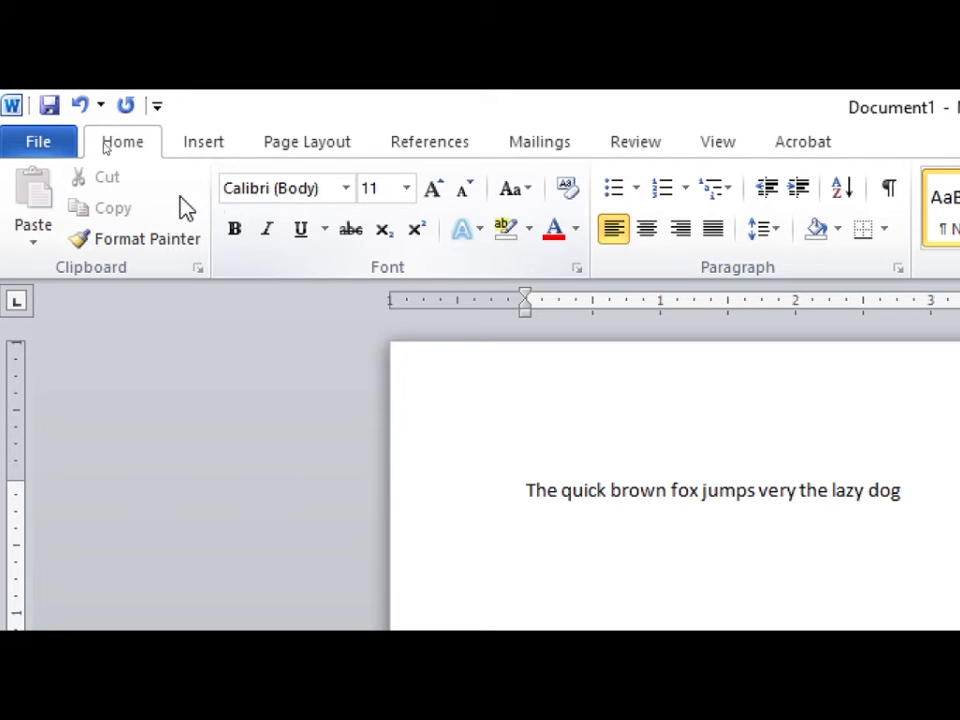
Look through the document information, recent documents and print settings, and return to the document's Home commands
click(40, 148)
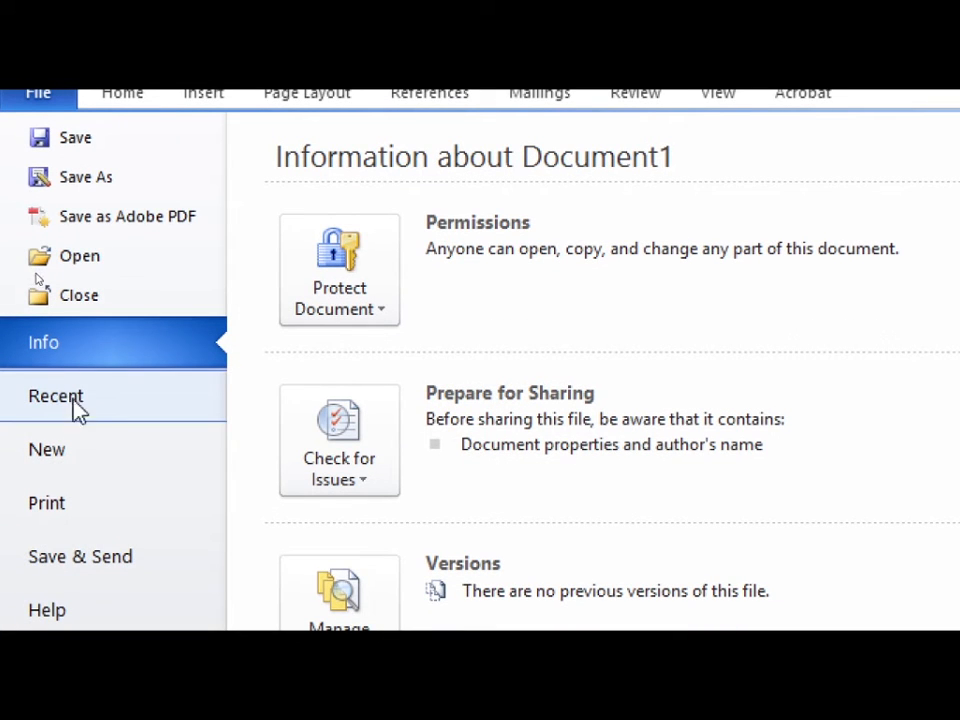
click(70, 399)
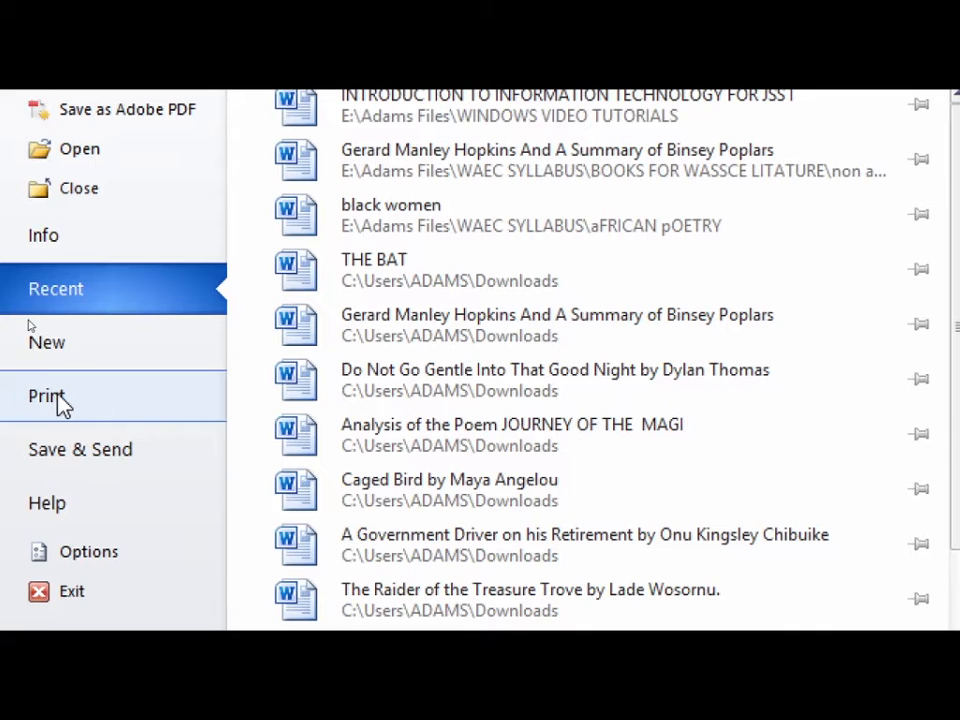
click(150, 382)
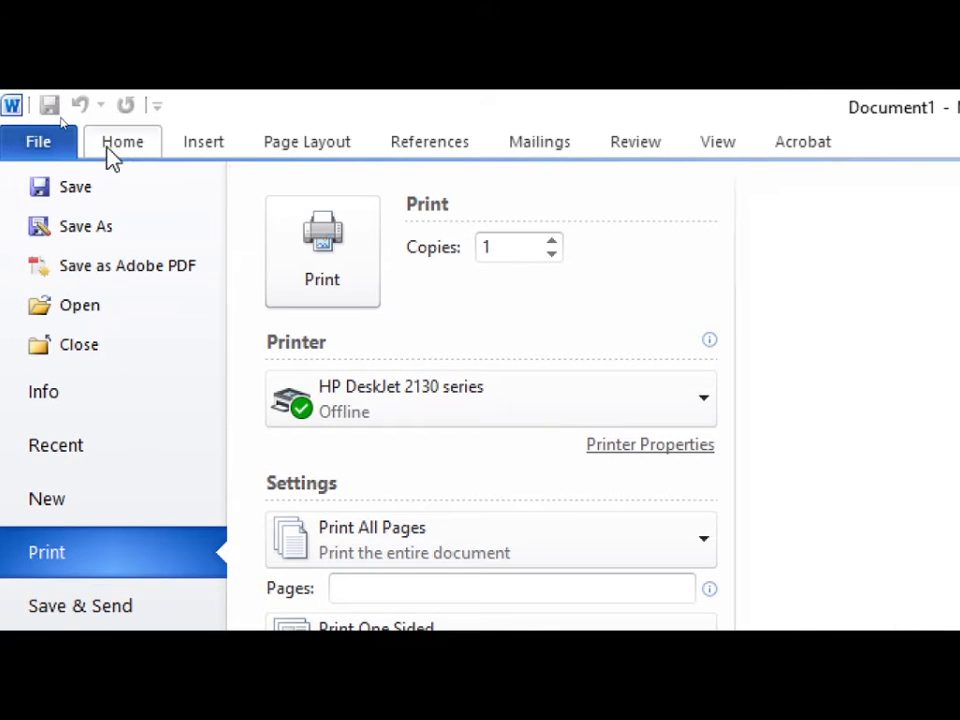
click(122, 146)
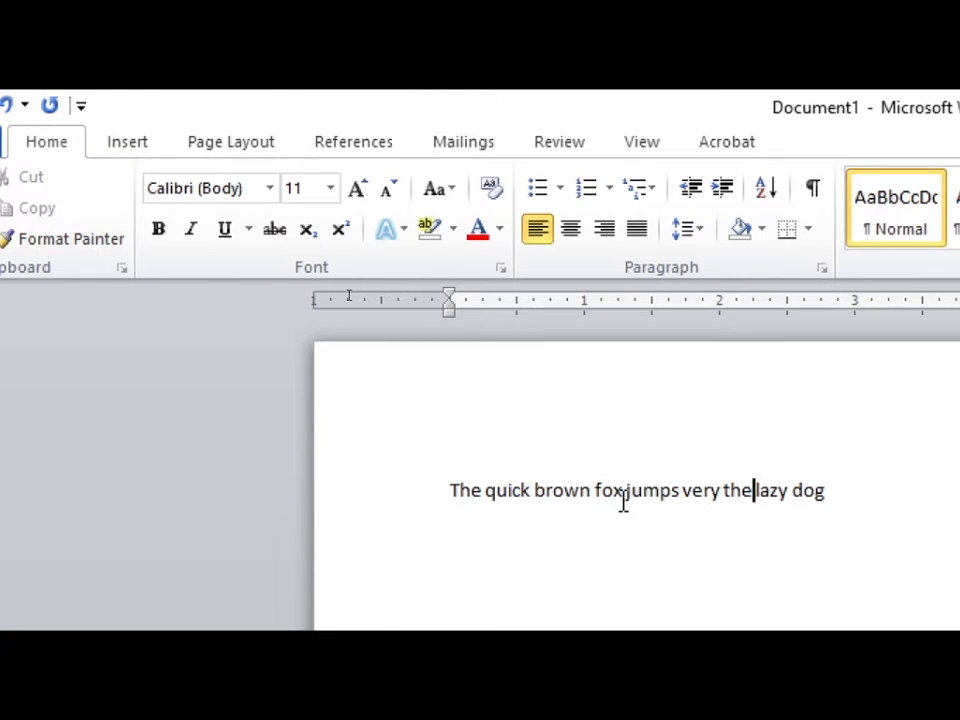
Format the whole sentence "The quick brown fox jumps very the lazy dog" in Times New Roman at size 20
click(416, 506)
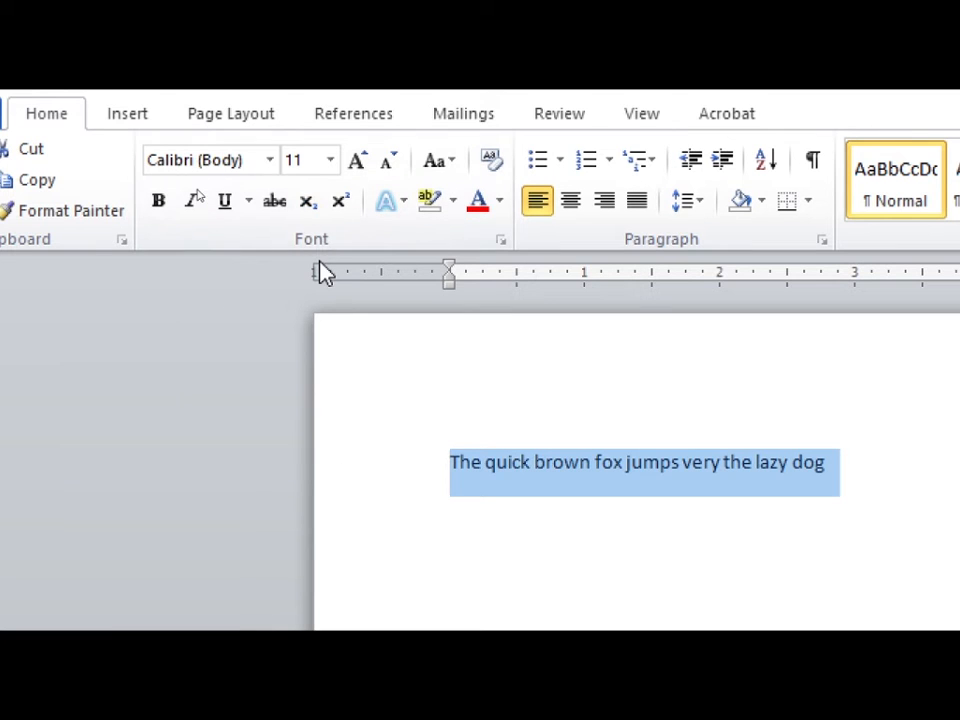
click(271, 164)
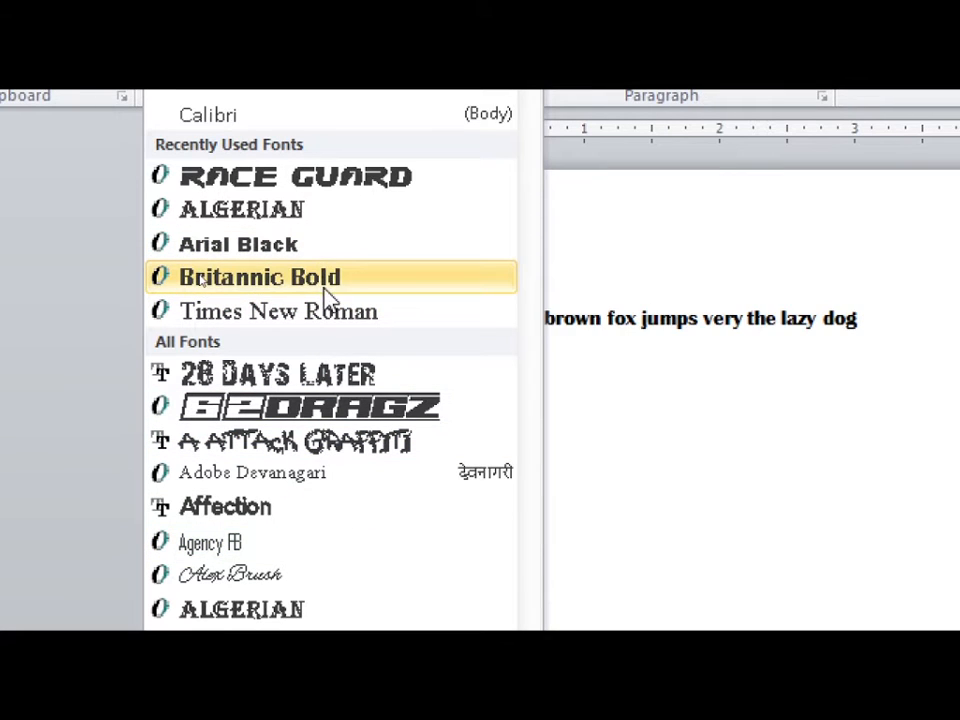
click(333, 312)
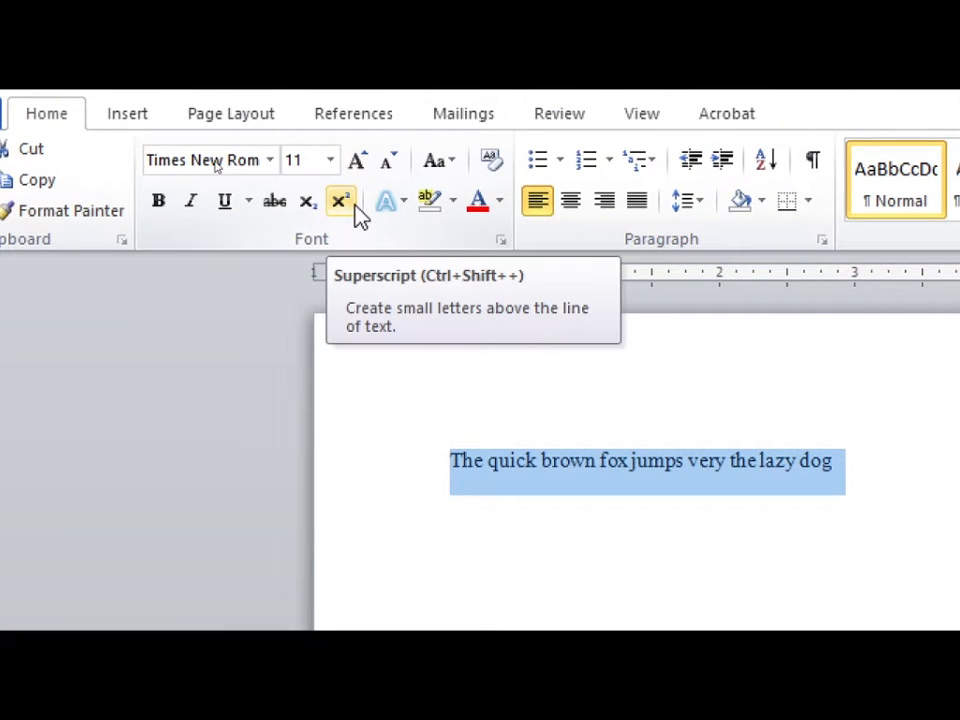
click(332, 163)
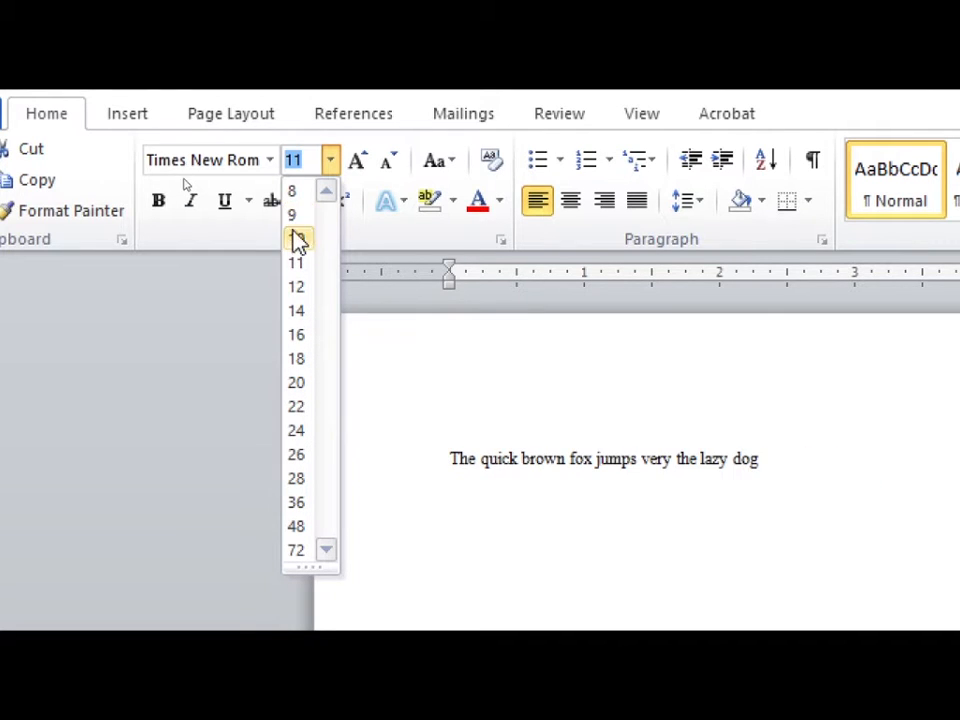
click(300, 386)
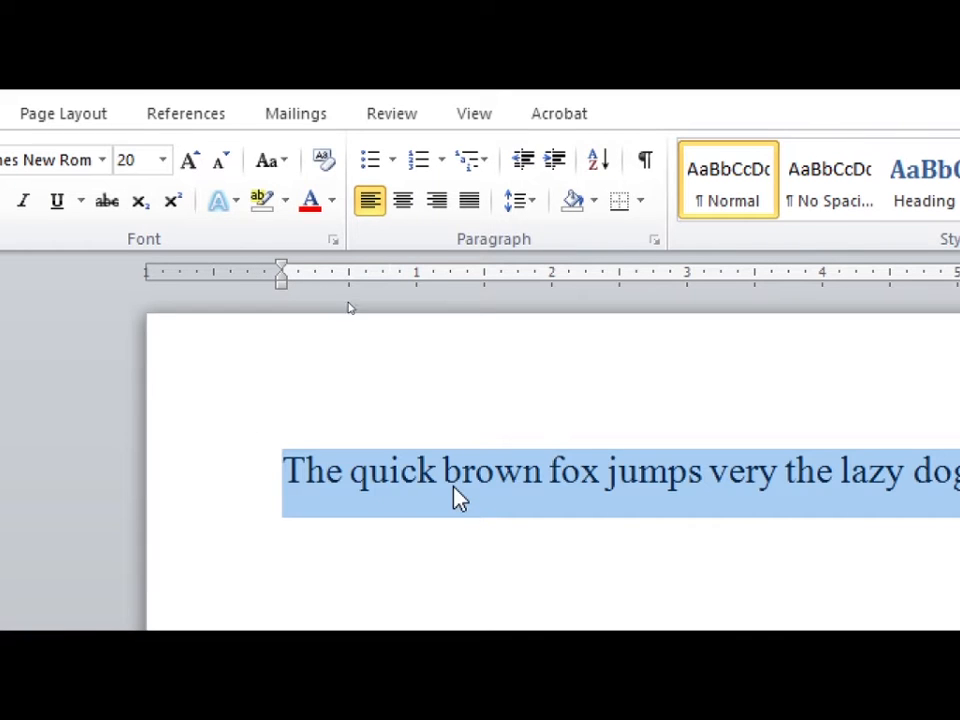
Reselect the whole sentence and change its font to Cambria at size 16
click(281, 488)
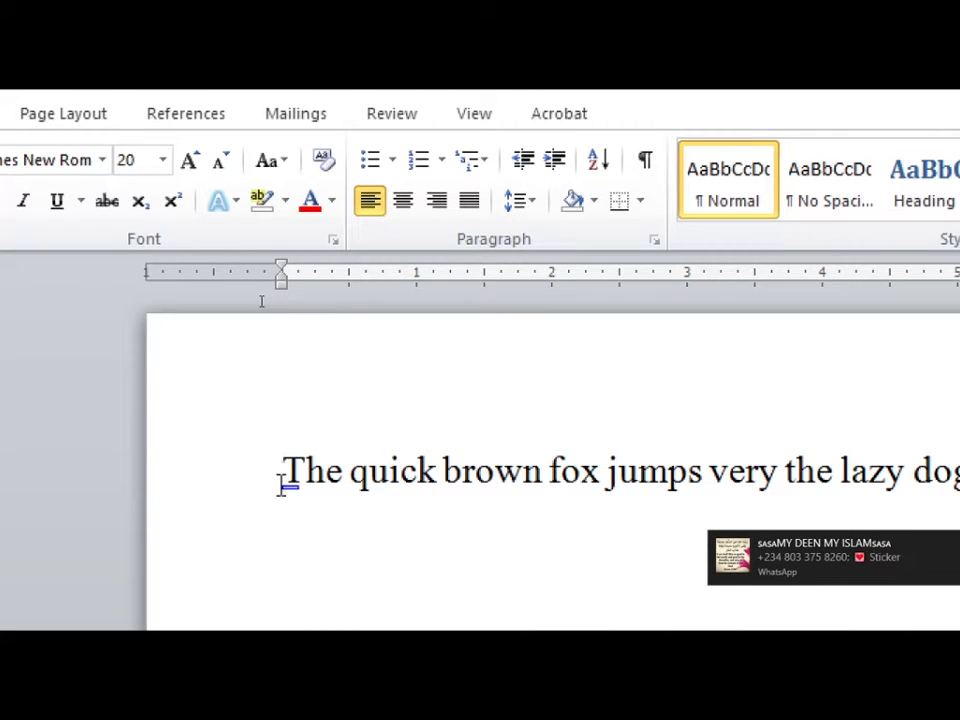
drag(281, 483, 945, 472)
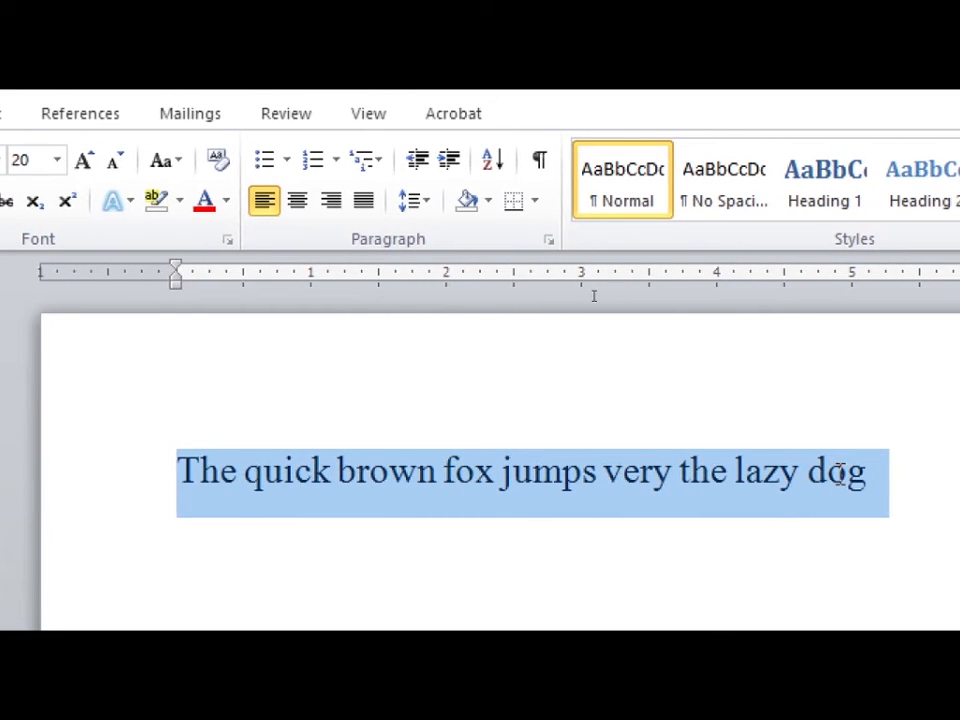
drag(838, 472, 840, 476)
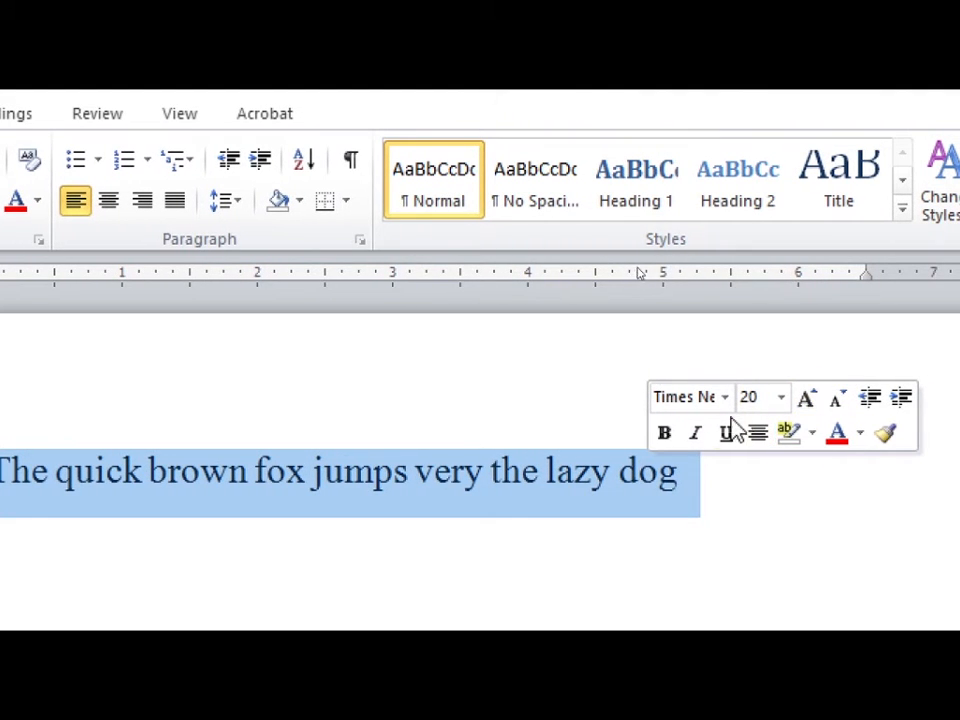
click(781, 397)
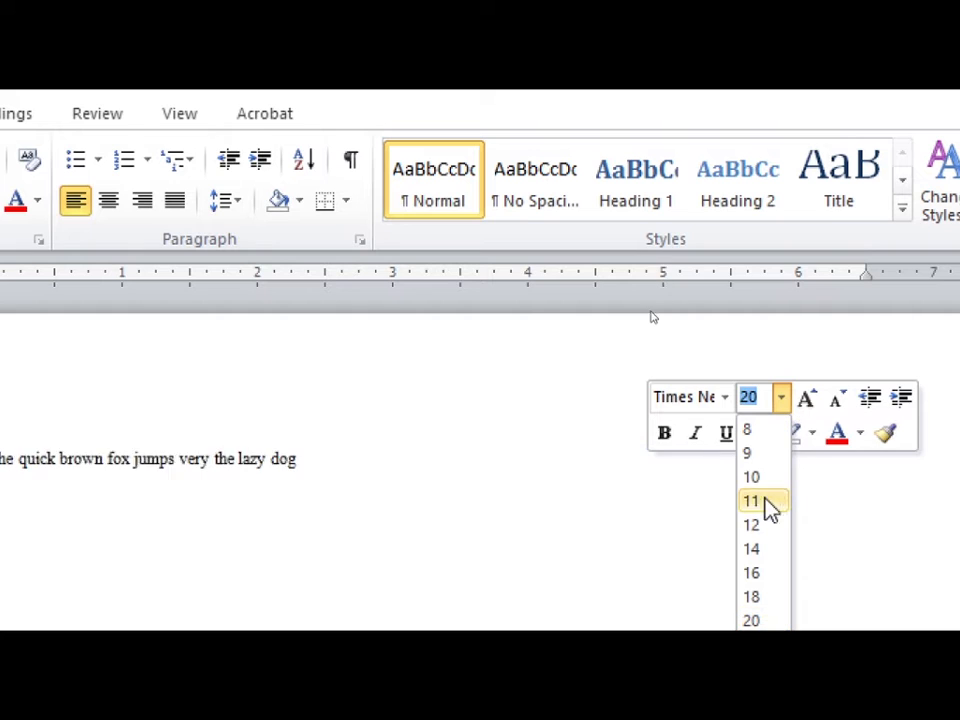
click(756, 573)
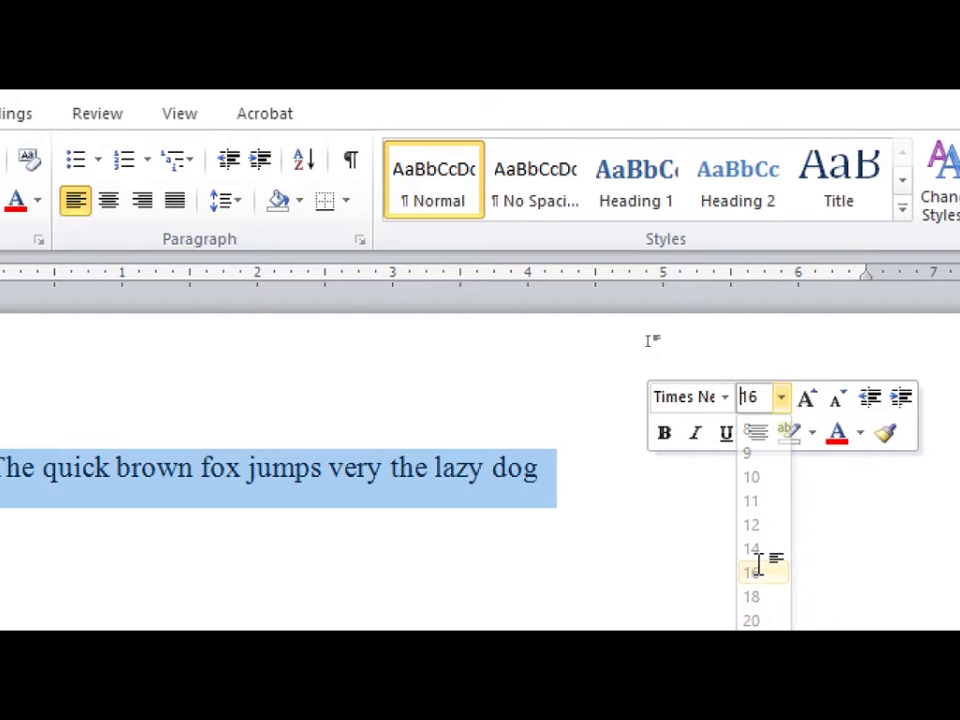
click(725, 397)
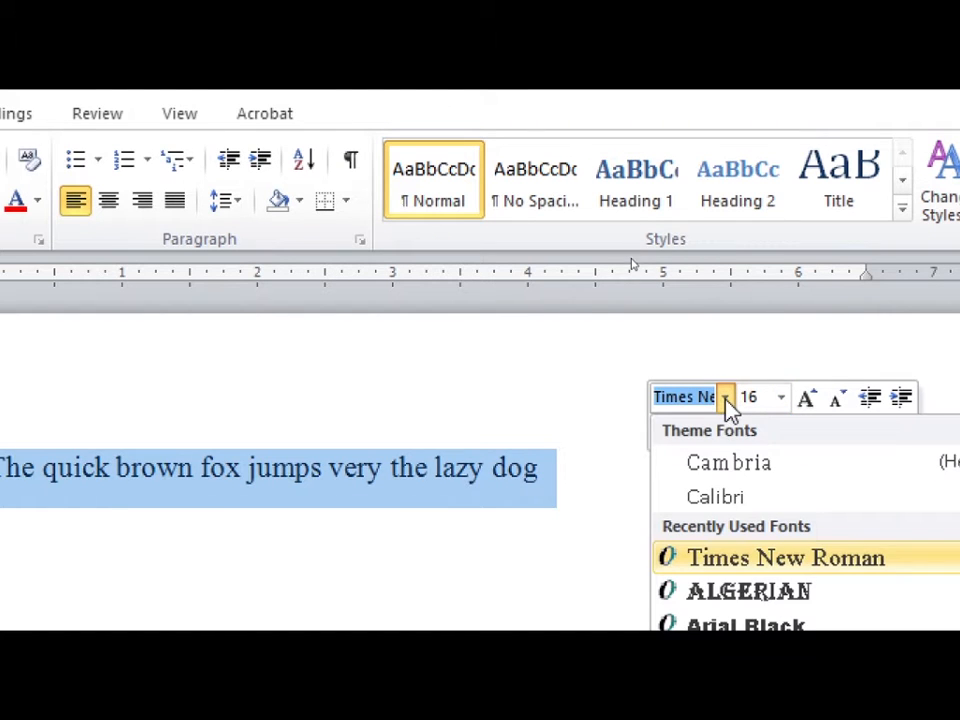
click(722, 464)
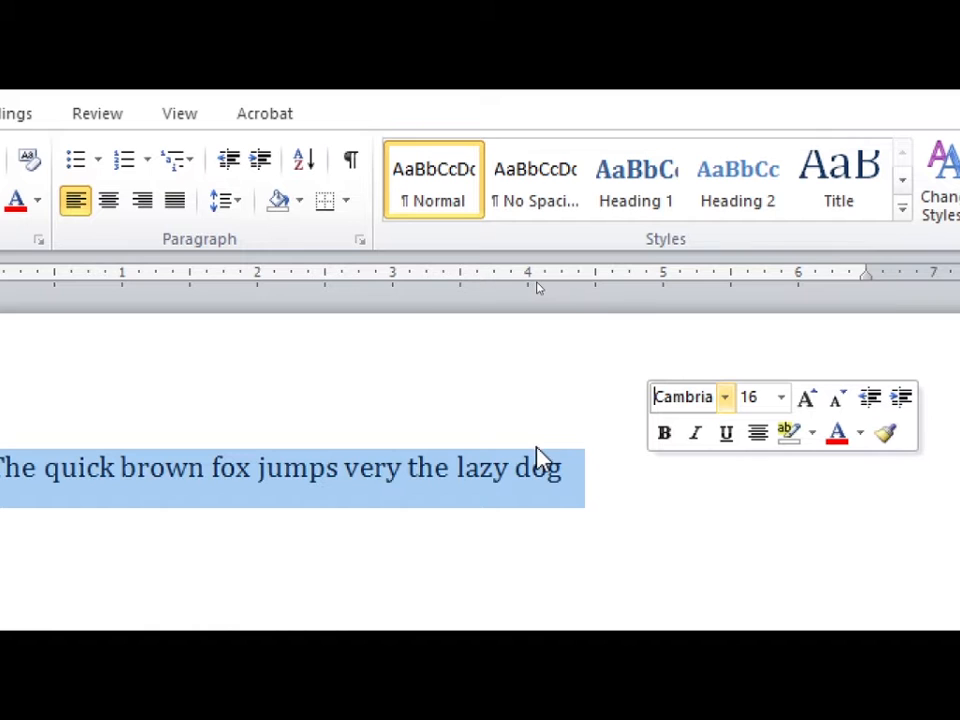
click(445, 465)
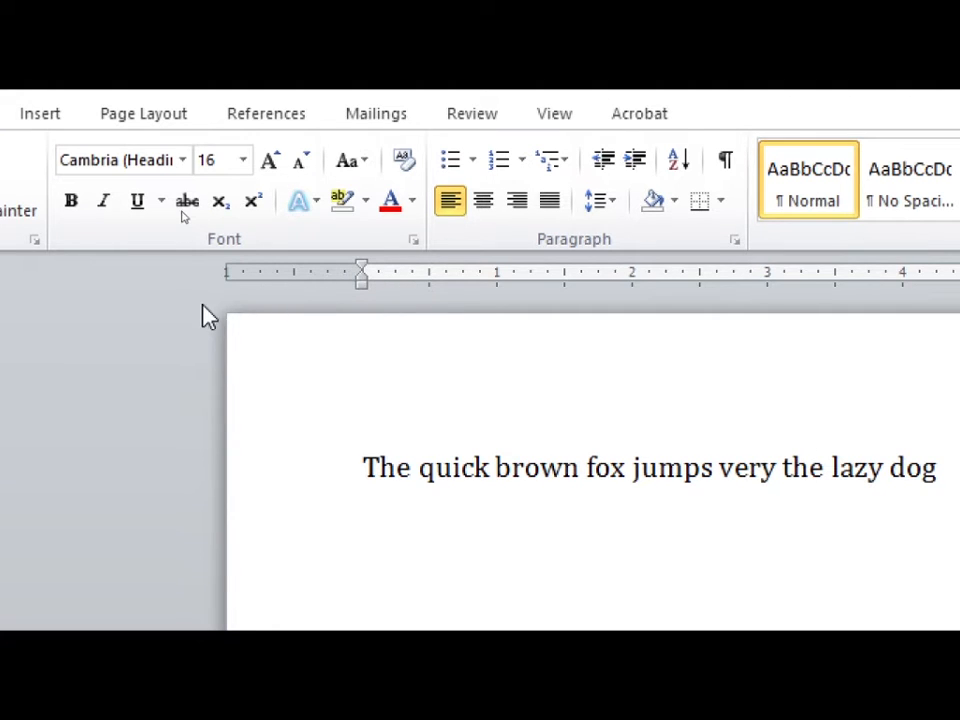
Select the sentence and grow its font size in increments up to 24
click(327, 485)
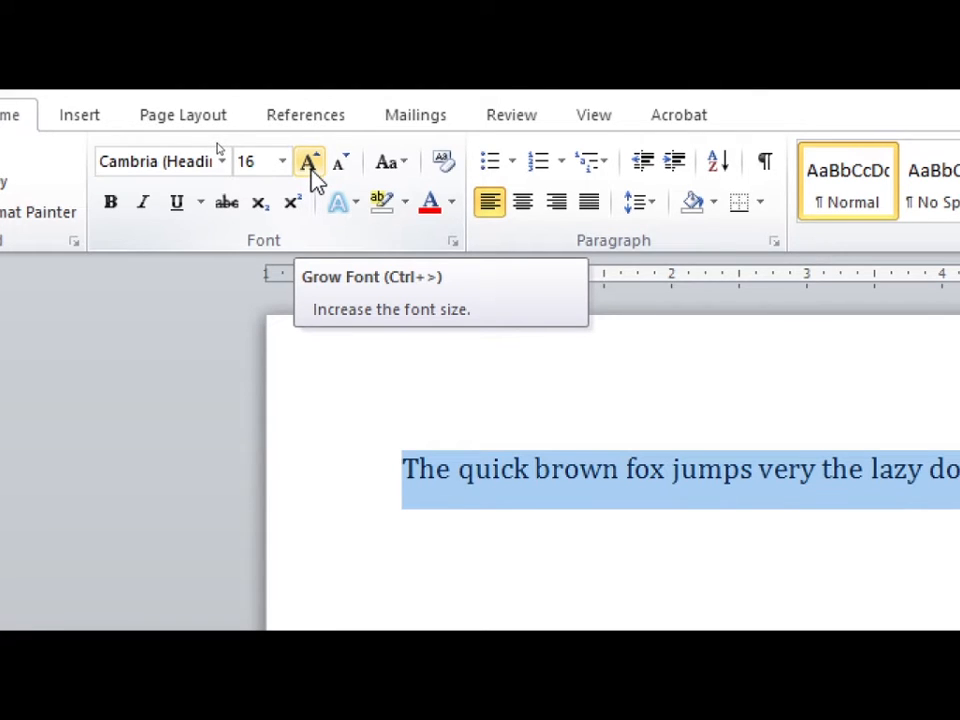
click(313, 172)
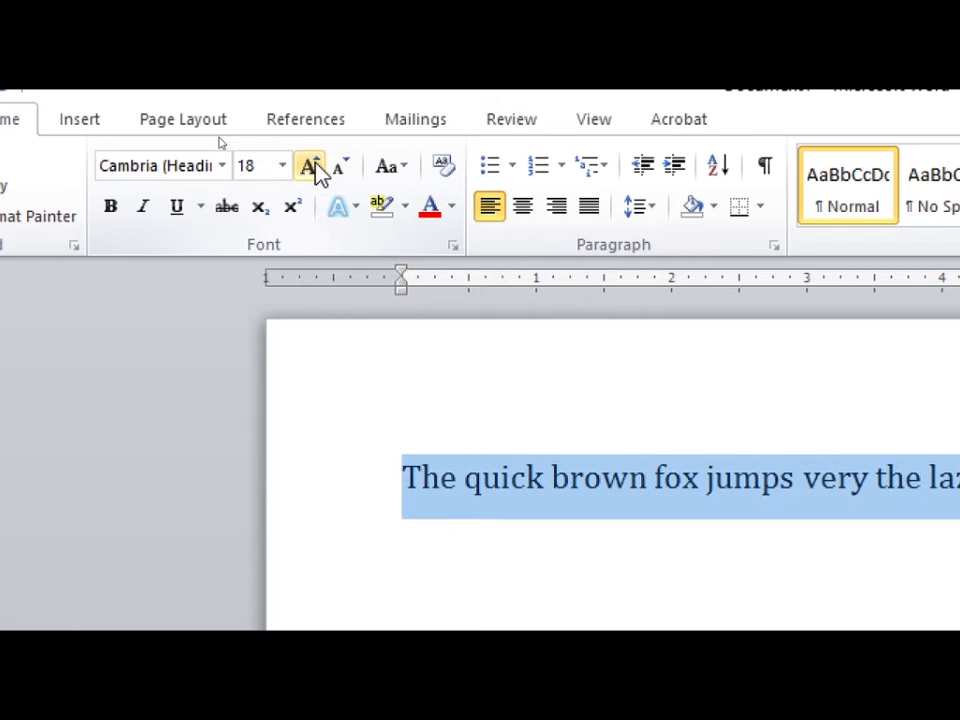
click(314, 162)
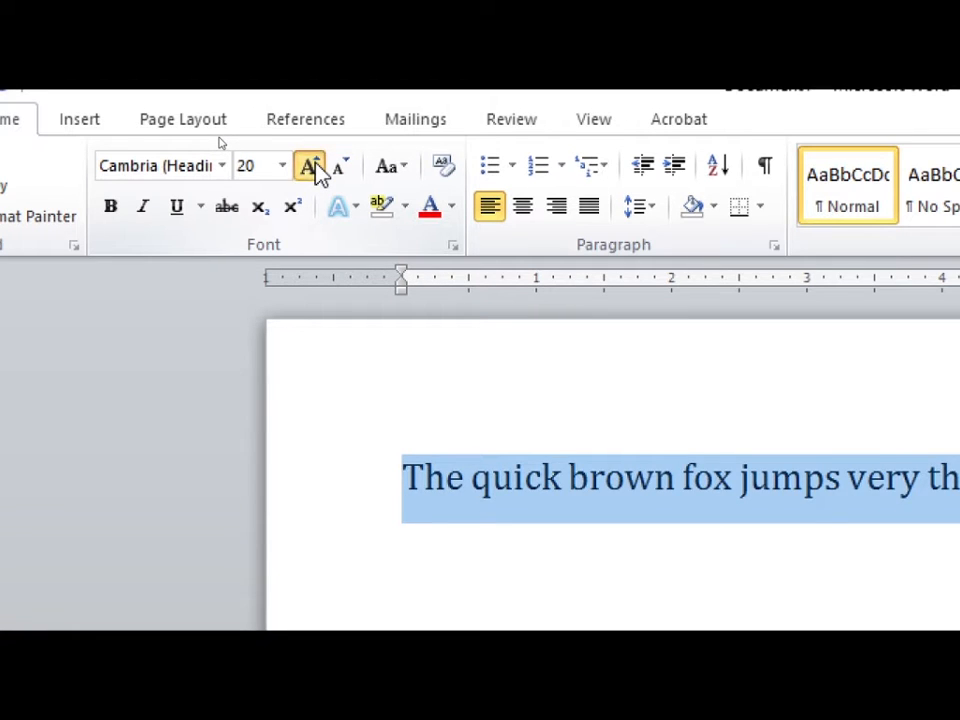
click(314, 162)
click(314, 162)
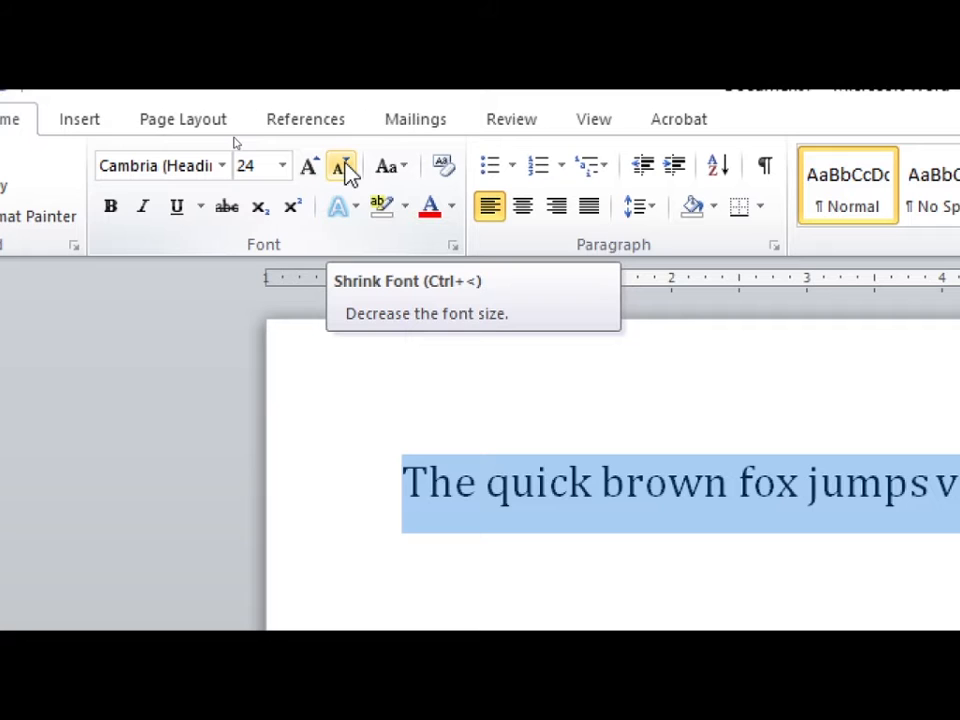
Shrink the sentence's font size in increments down to 14 and deselect the text
click(345, 163)
click(345, 163)
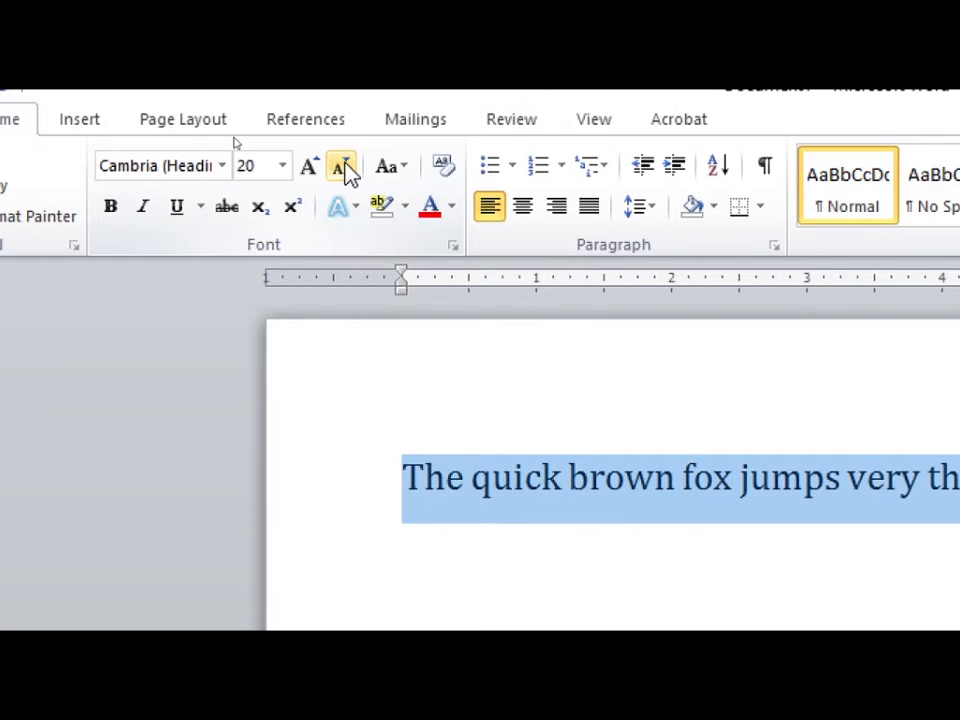
click(345, 163)
click(345, 165)
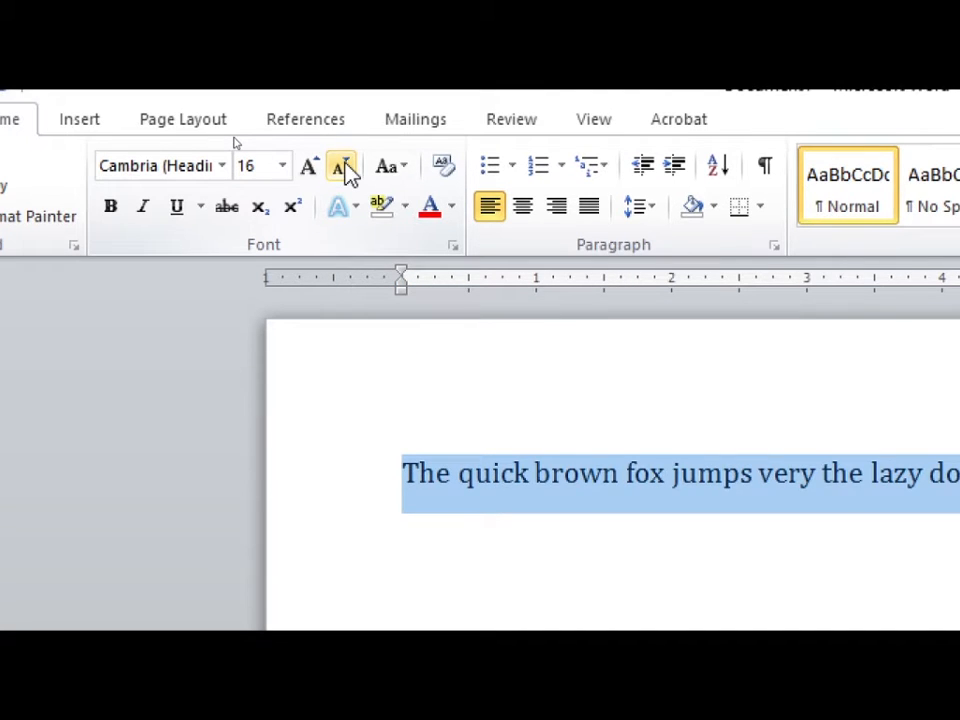
click(345, 165)
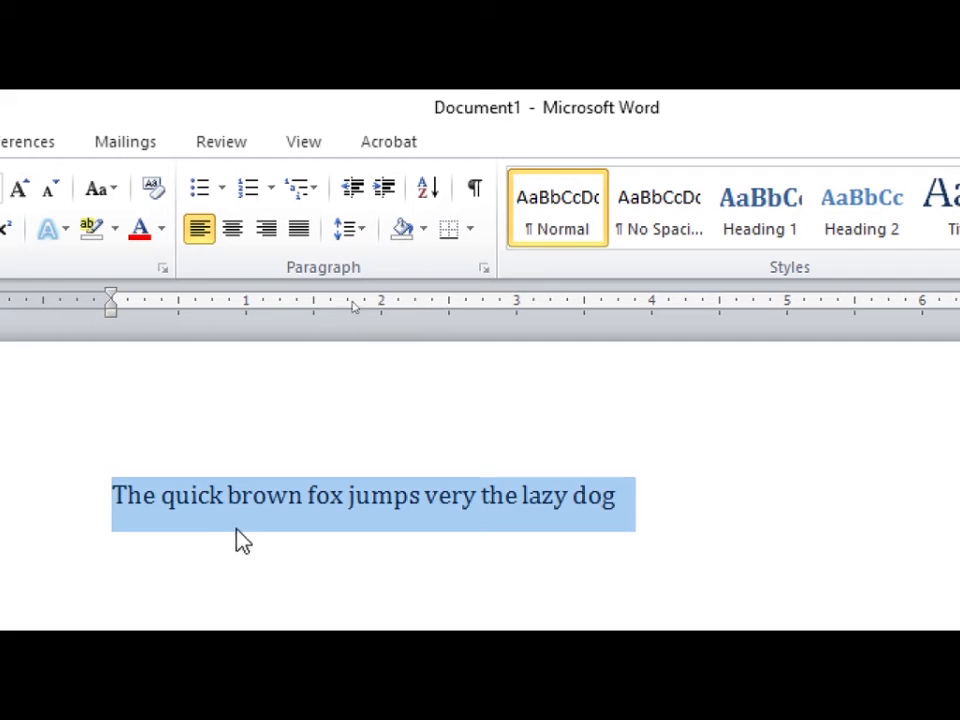
click(648, 503)
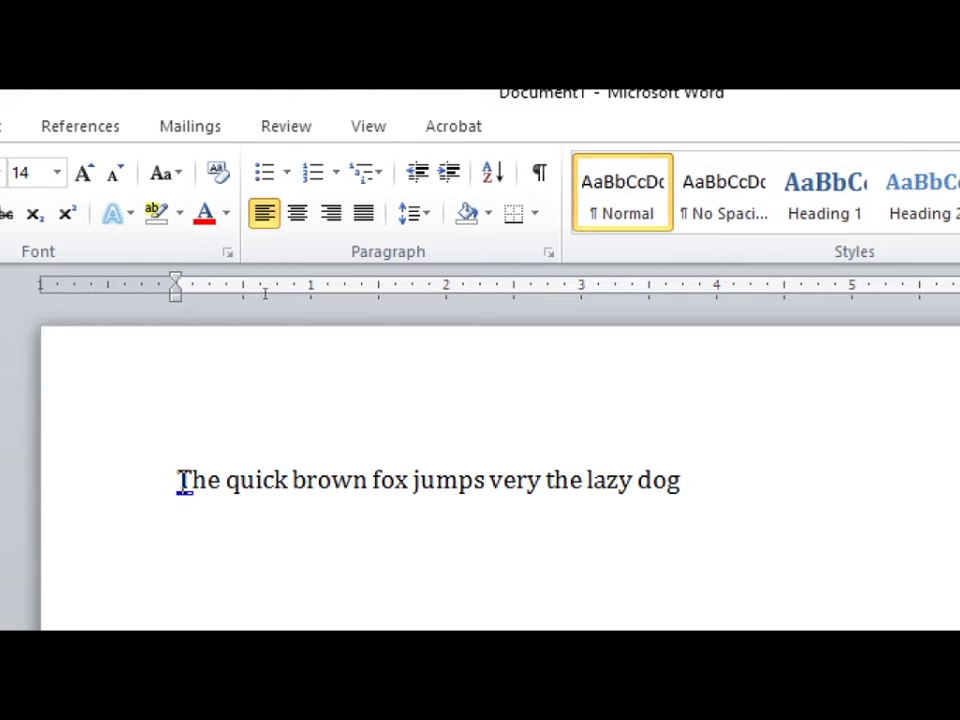
Select the sentence, view its context menu options, and dismiss them without choosing any
click(129, 500)
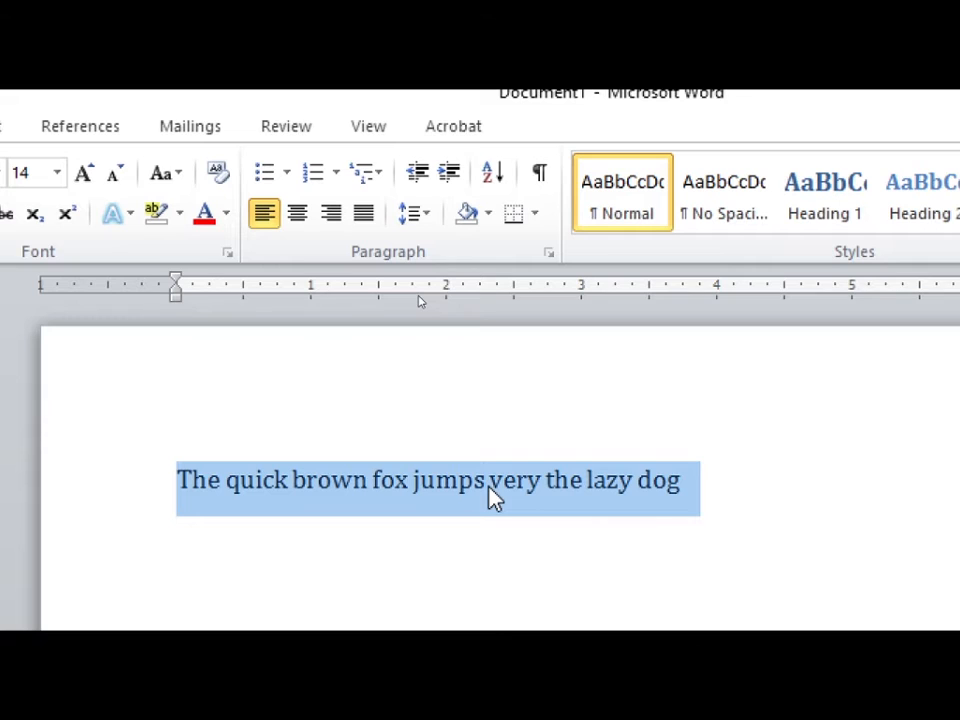
right_click(490, 497)
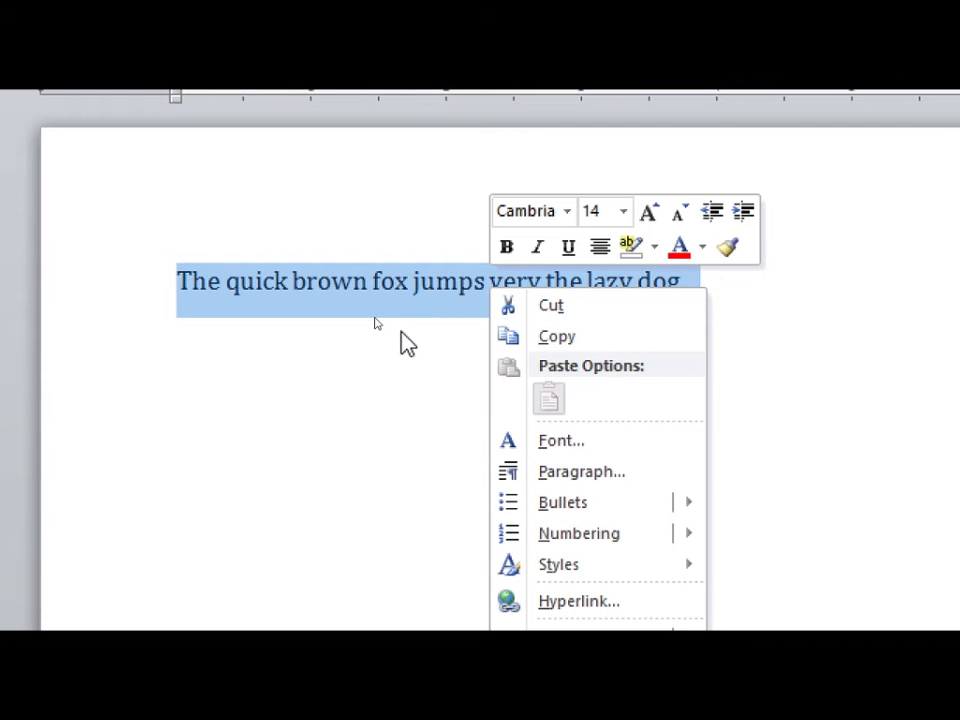
click(448, 380)
Start a new line below the sentence and insert the cow picture from a clip art search for ANIMAL
click(704, 320)
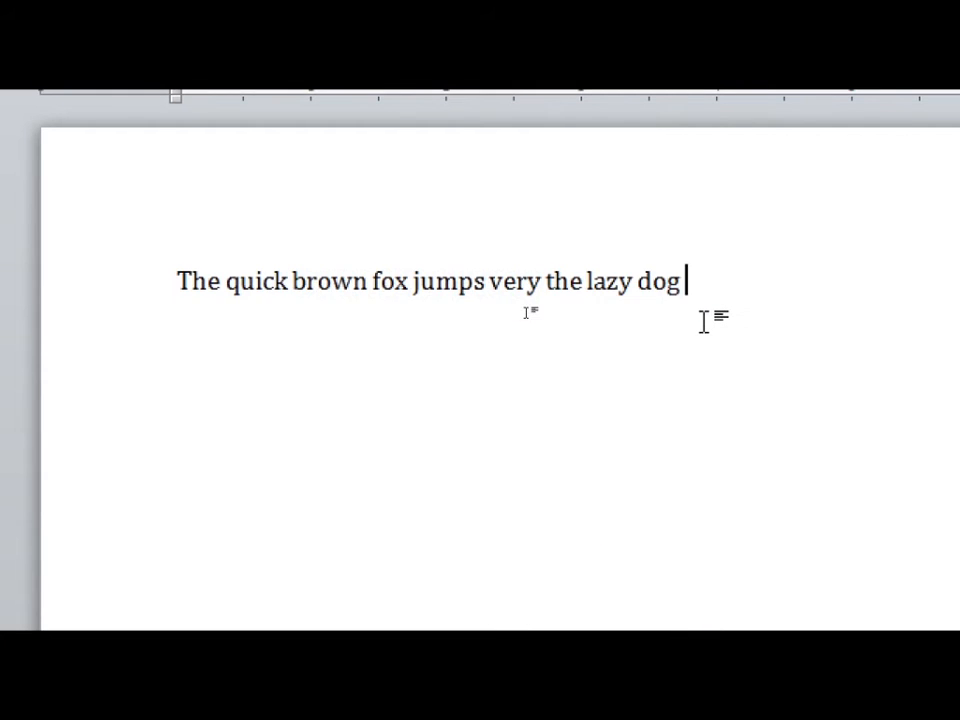
key(Return)
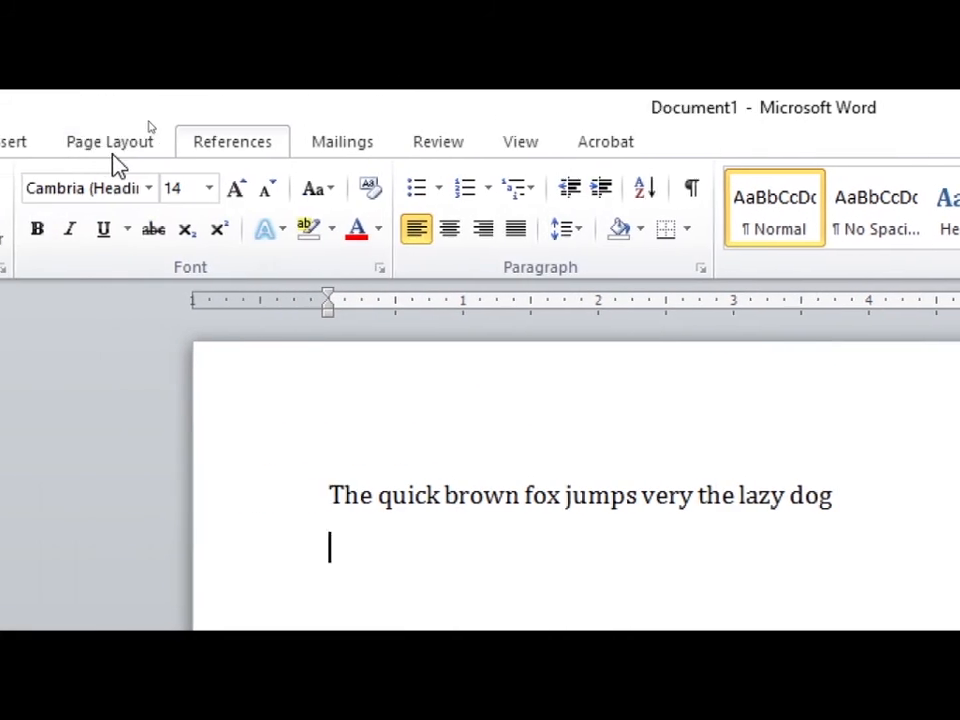
click(86, 146)
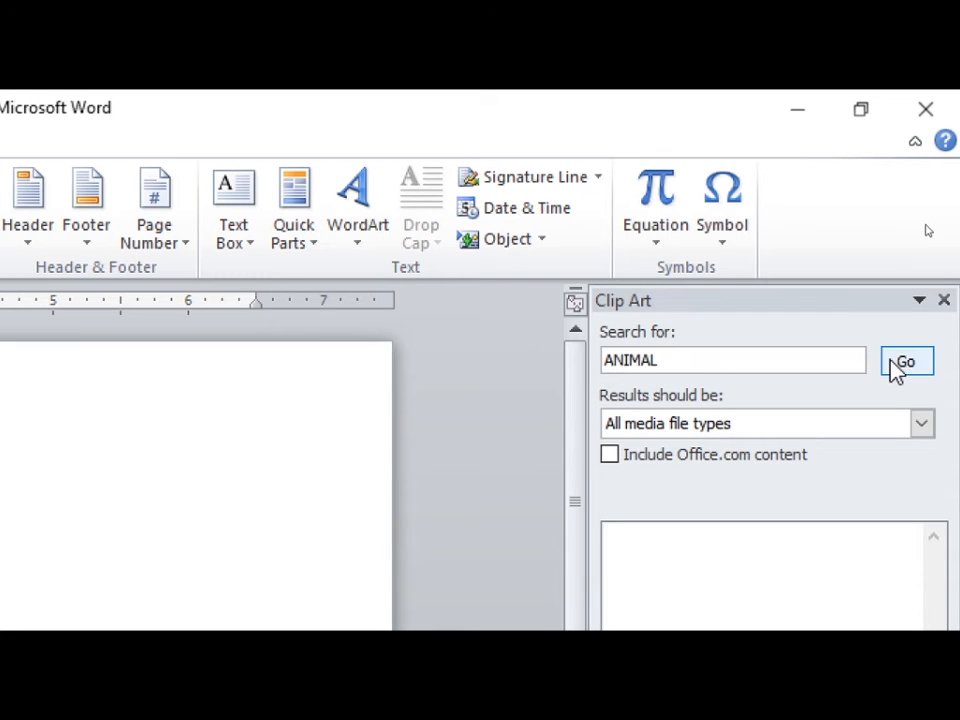
click(904, 362)
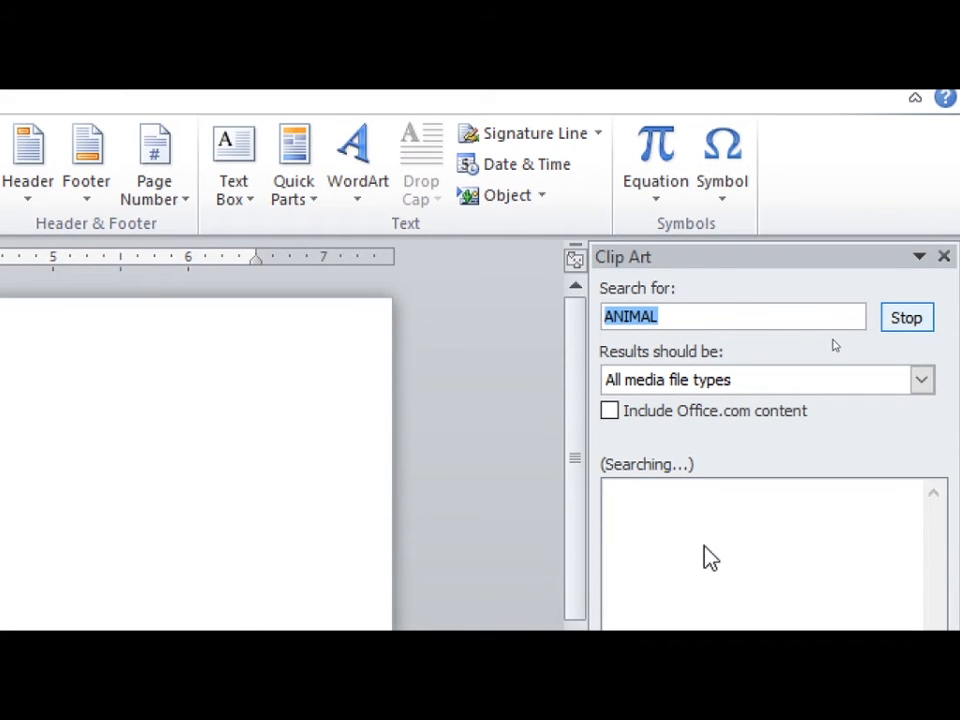
click(687, 542)
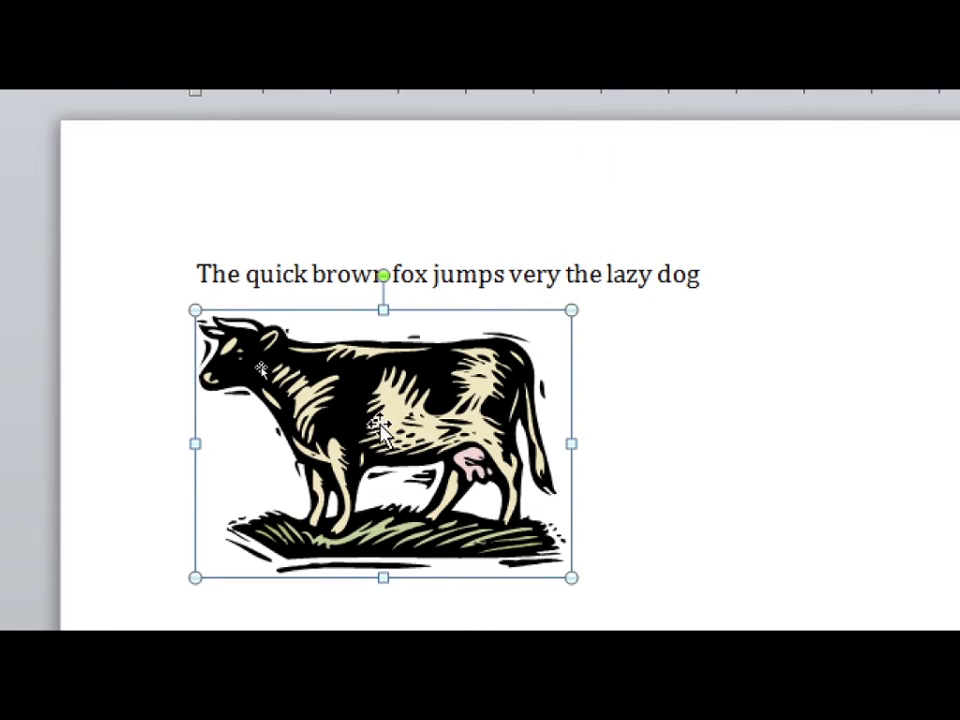
View the cow picture's context menu options, dismiss them without choosing any, and deselect the picture
right_click(378, 425)
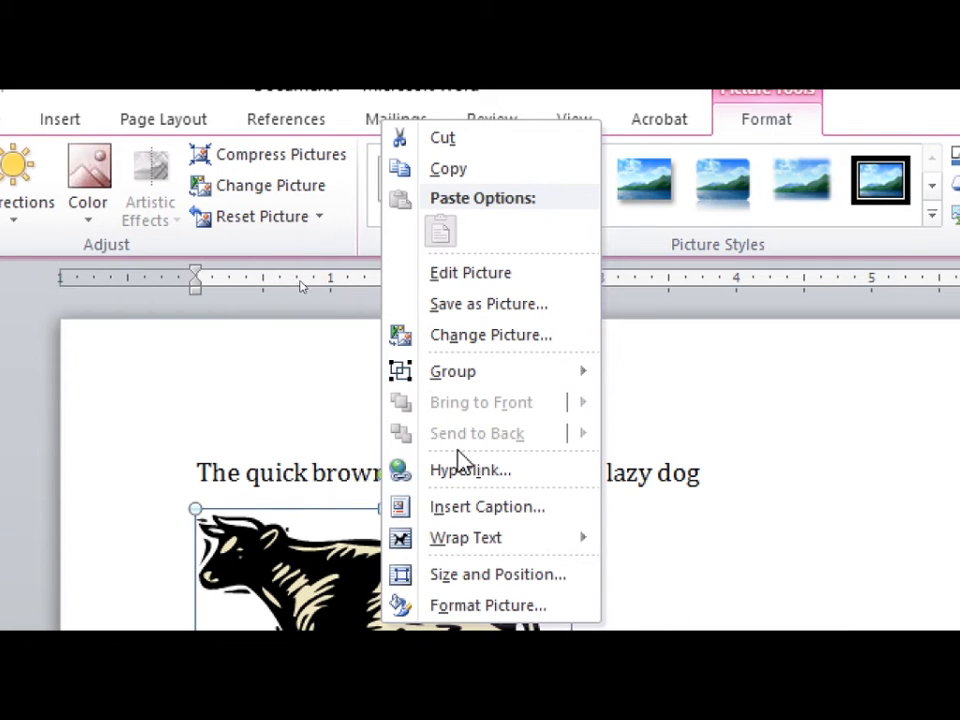
key(Escape)
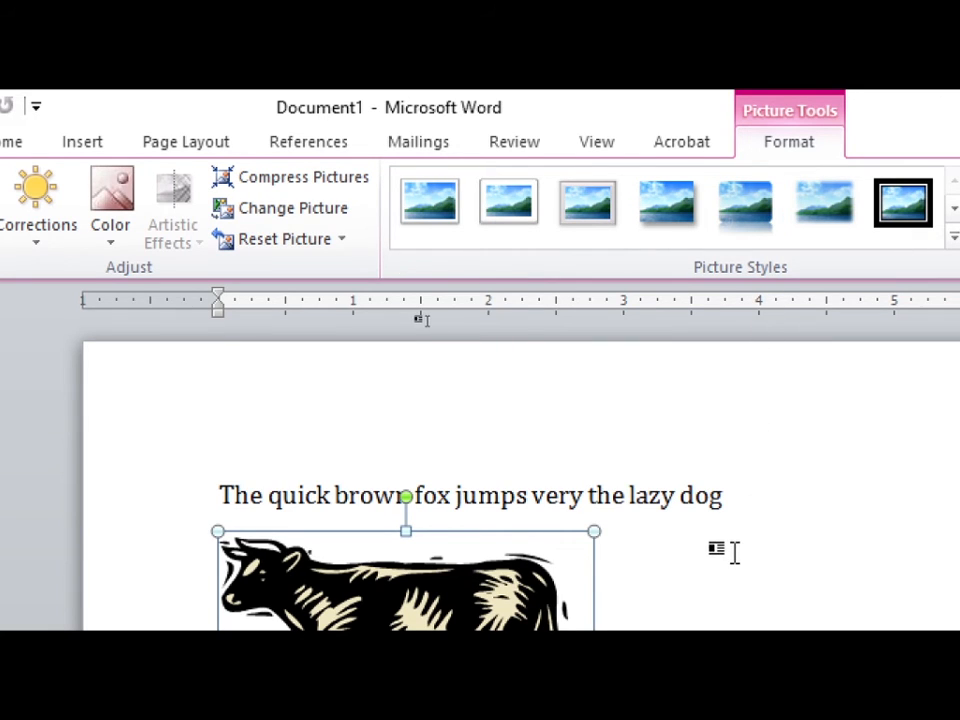
click(698, 555)
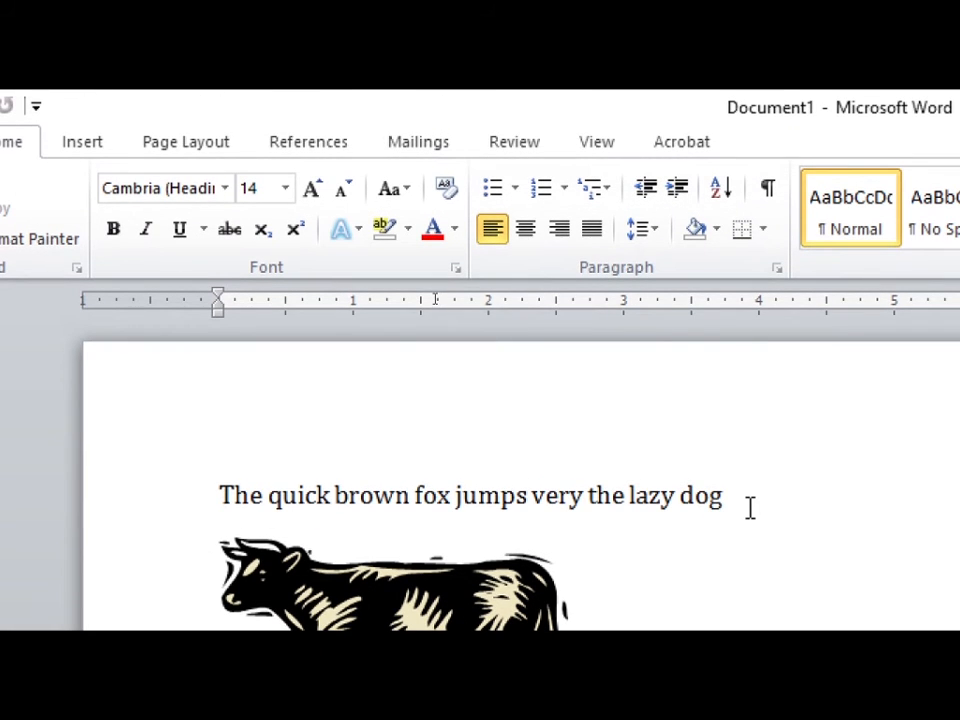
Try the Double Frame, Black style on the cow picture and replace it with Beveled Matte, White
click(483, 517)
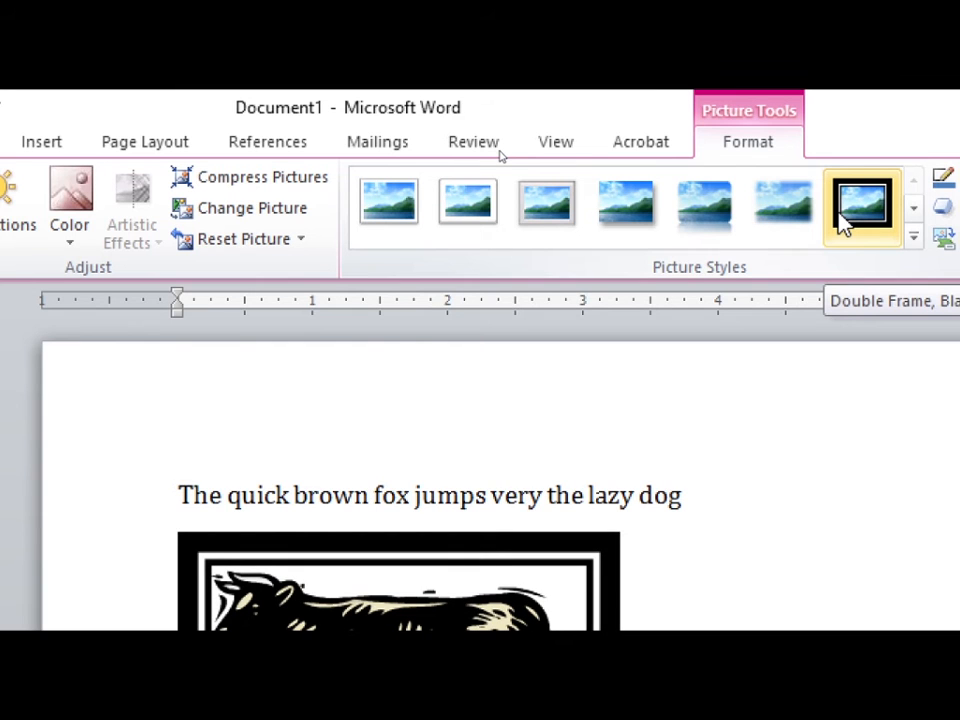
click(843, 225)
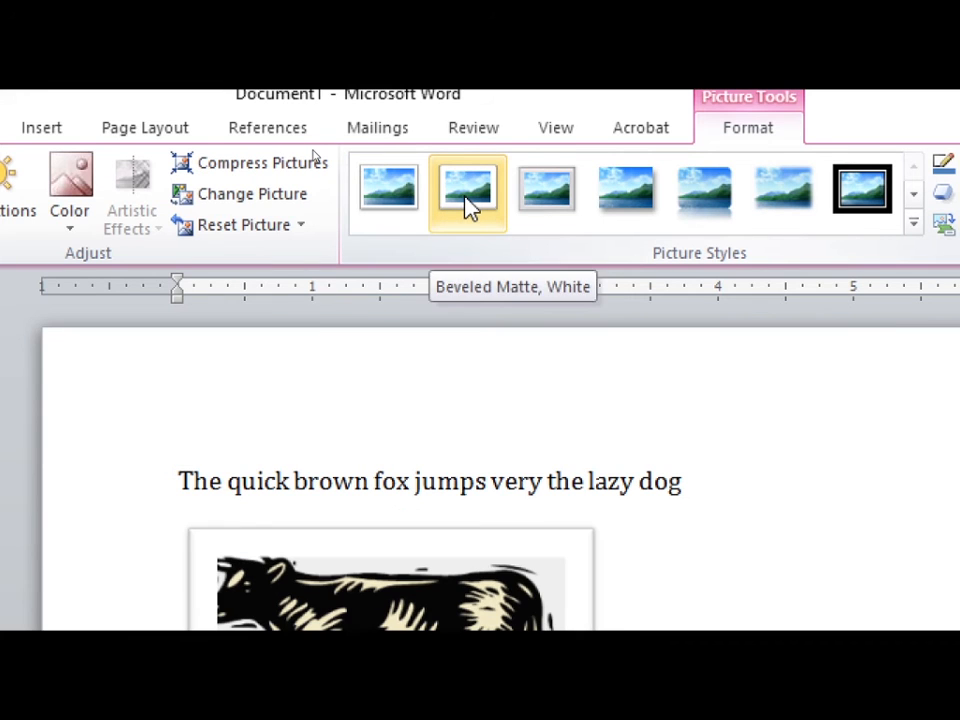
click(470, 205)
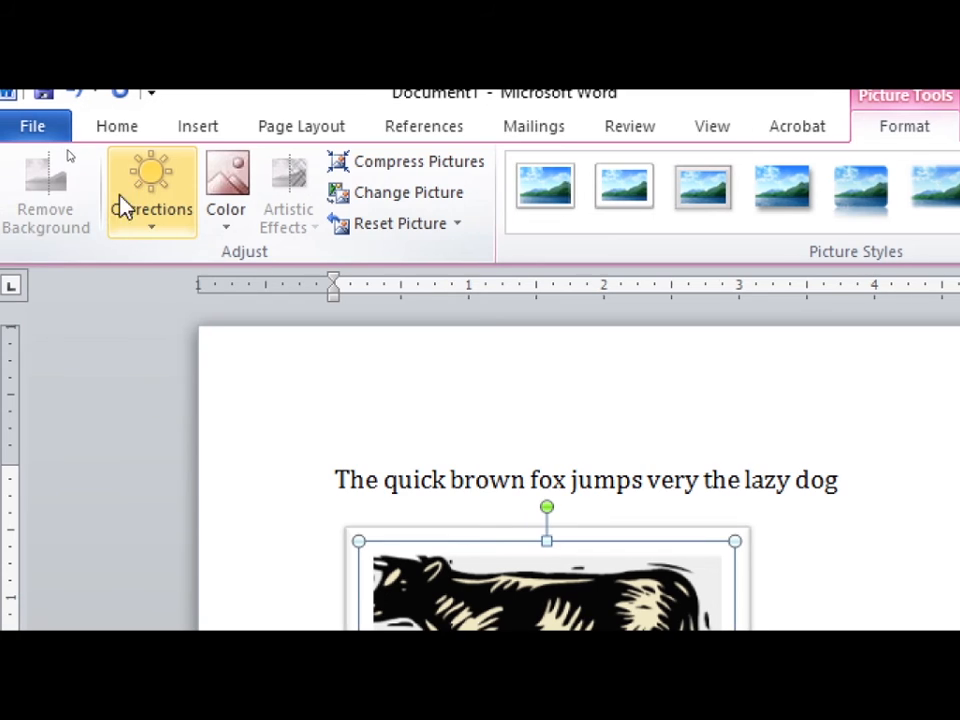
Correct the cow picture to brightness +40% and contrast +40%
click(167, 238)
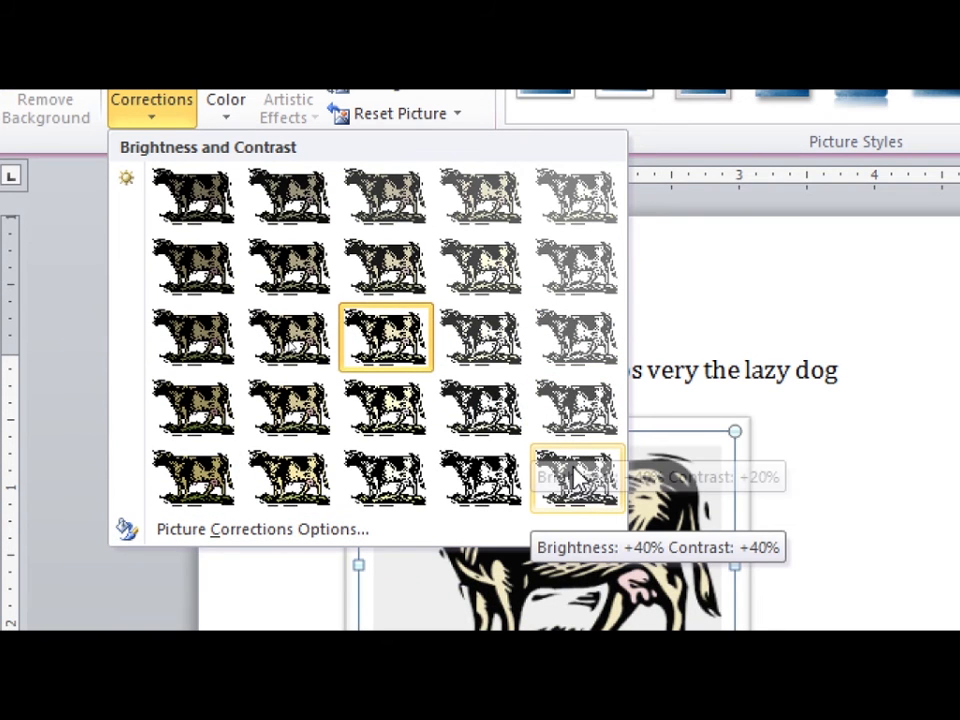
click(577, 478)
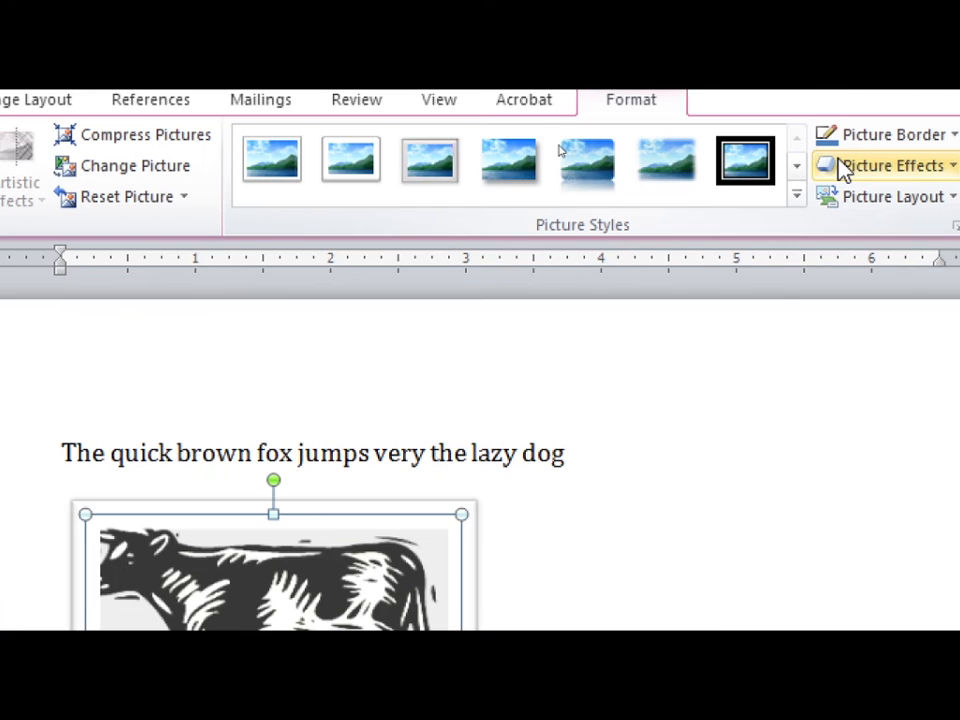
Give the cow picture a 6 pt border and colour it standard red
click(846, 152)
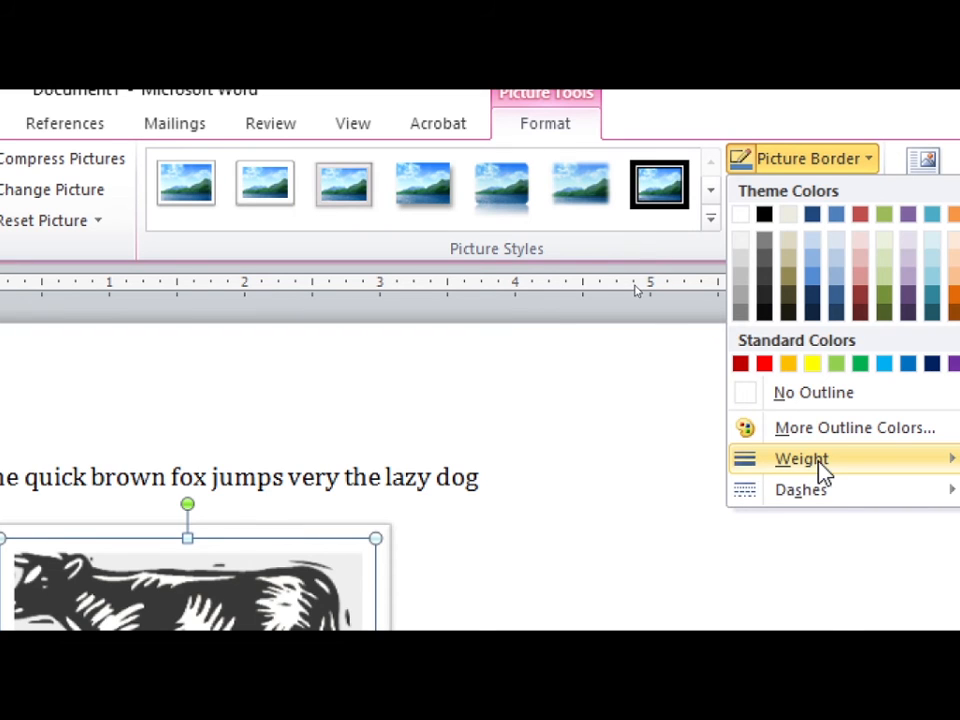
mouse_move(821, 459)
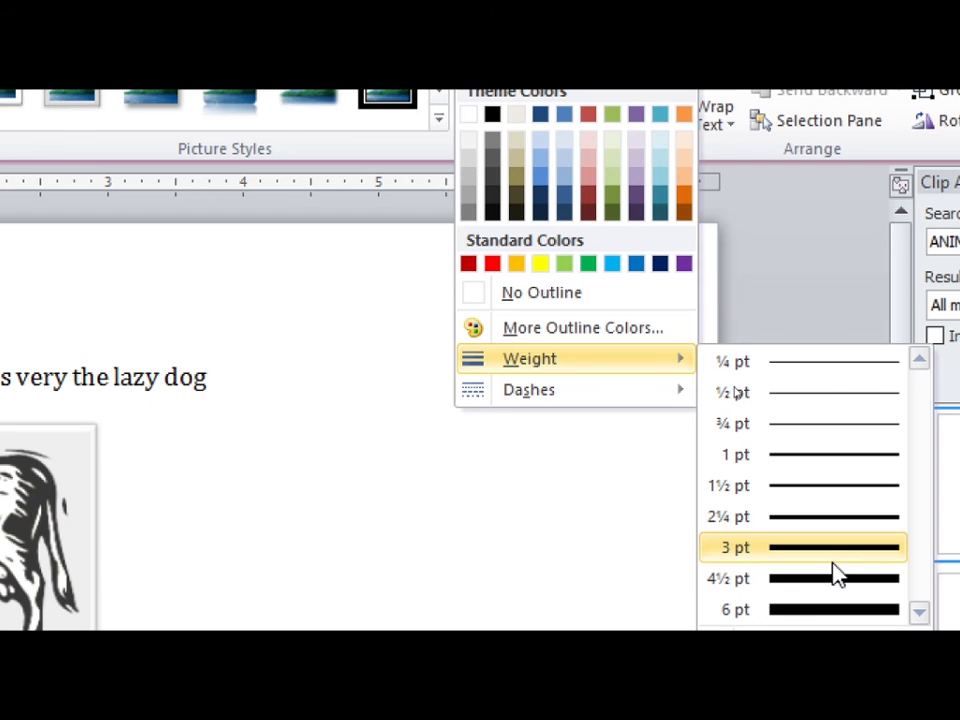
click(835, 609)
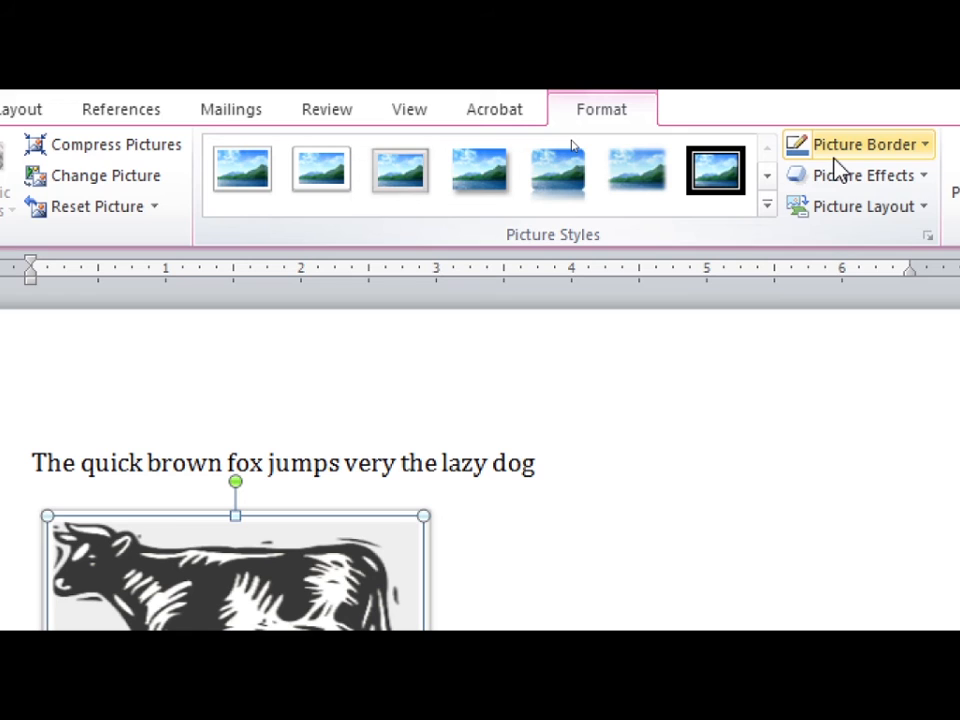
click(836, 163)
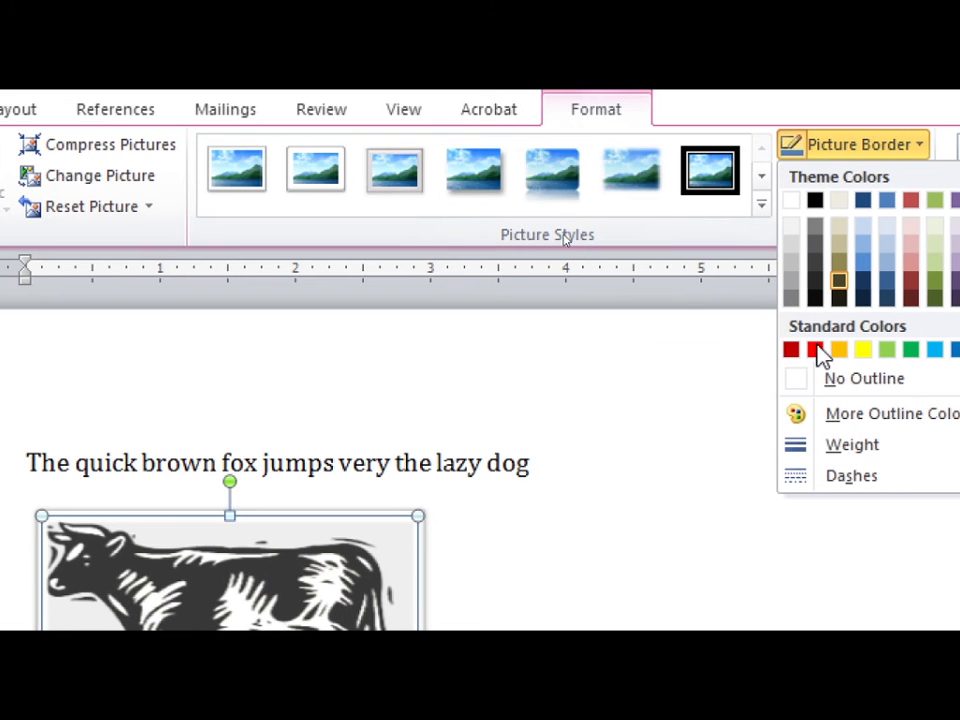
click(817, 352)
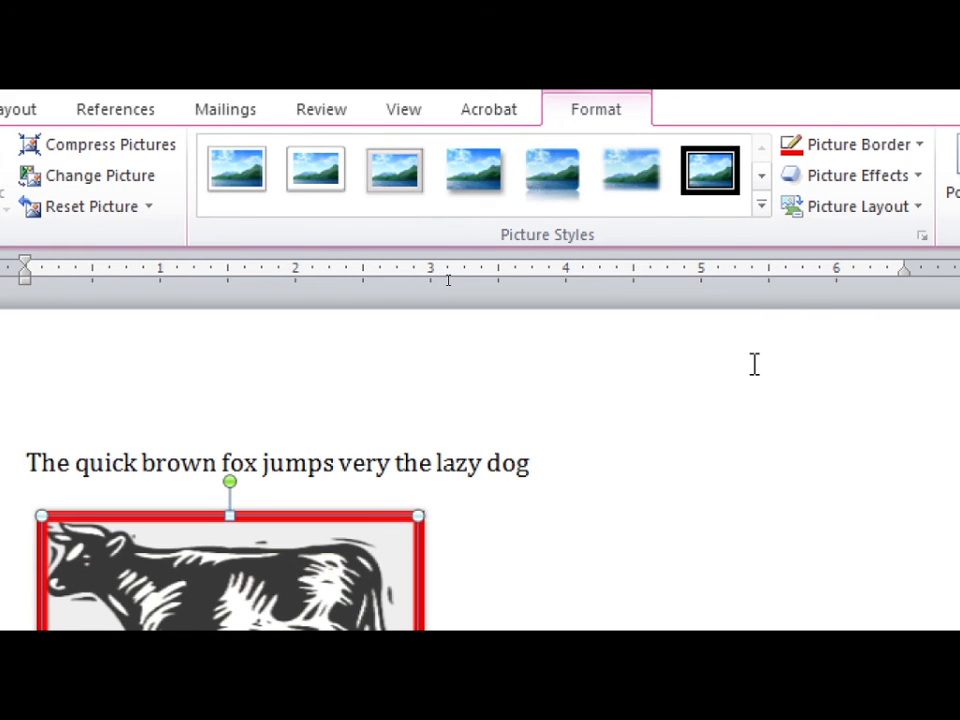